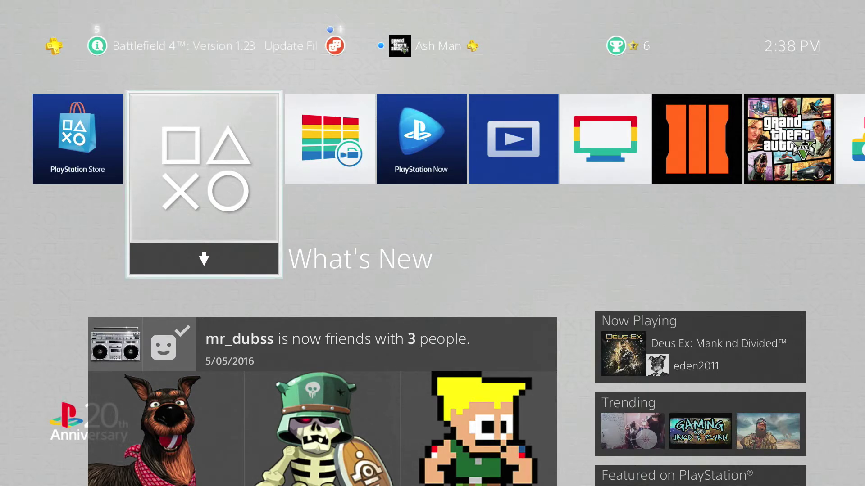
Open the Quick Menu, review Sound/Devices settings like light bar and controller volume, then highlight Online Friends.
{"action": "key", "text": "super"}
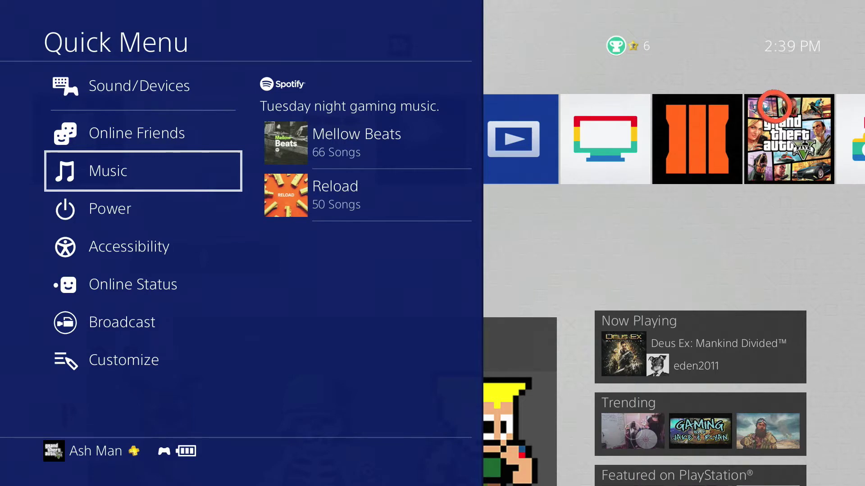
{"action": "key", "text": "Up"}
{"action": "key", "text": "Up"}
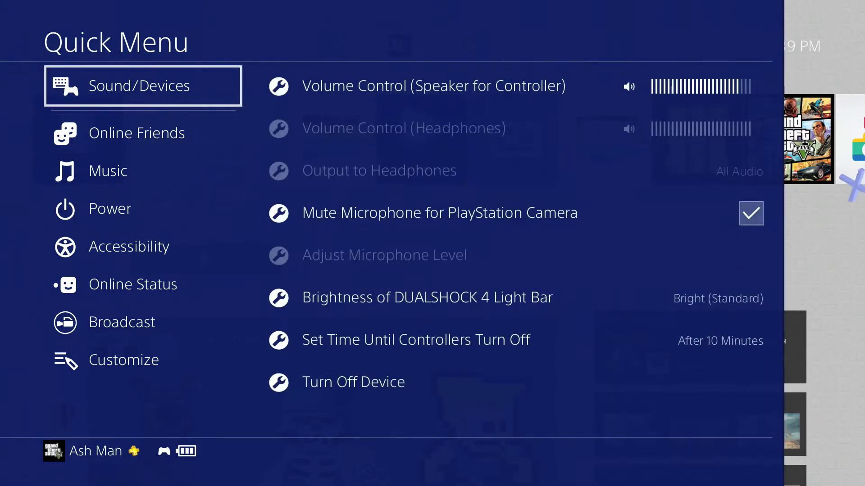
{"action": "key", "text": "Right"}
{"action": "key", "text": "Down"}
{"action": "key", "text": "Down"}
{"action": "key", "text": "Up"}
{"action": "key", "text": "Up"}
{"action": "key", "text": "Down"}
{"action": "key", "text": "Down"}
{"action": "key", "text": "Up"}
{"action": "key", "text": "Left"}
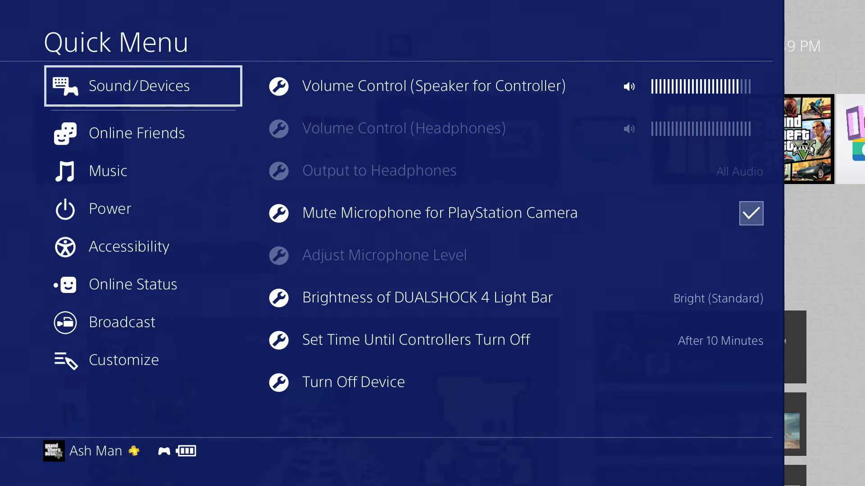
{"action": "key", "text": "Down"}
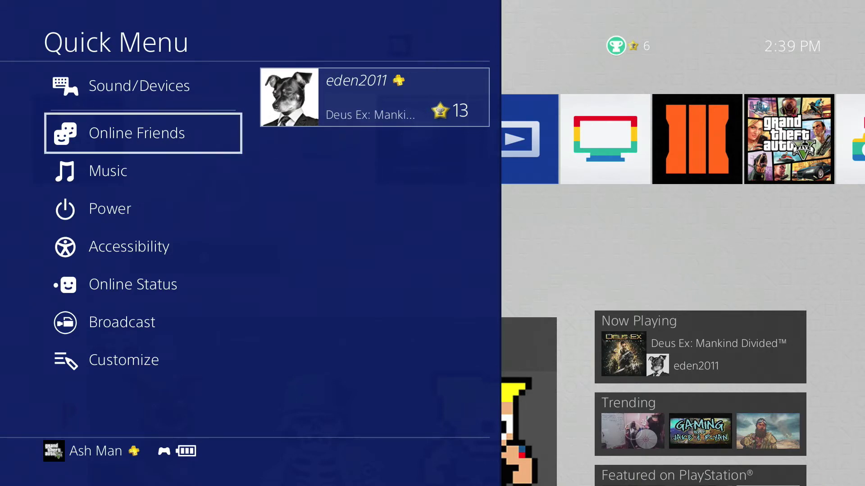
Browse the Music, Power and Online Status categories of the Quick Menu.
{"action": "key", "text": "Down"}
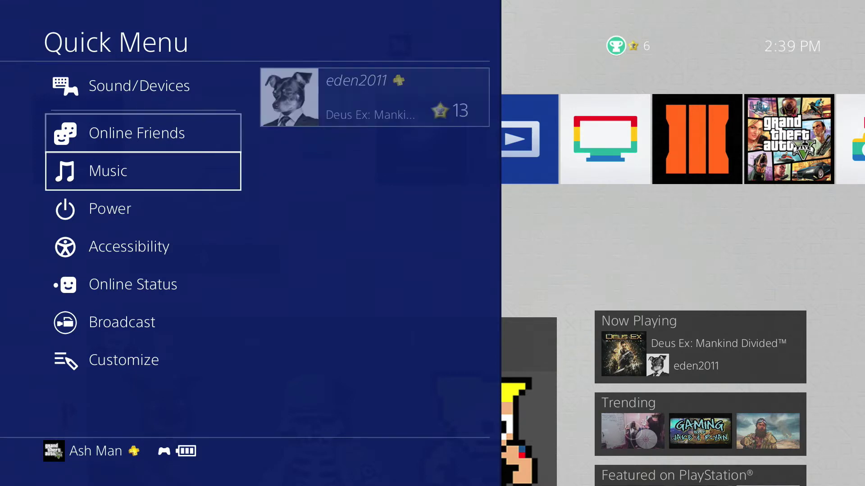
{"action": "key", "text": "Down"}
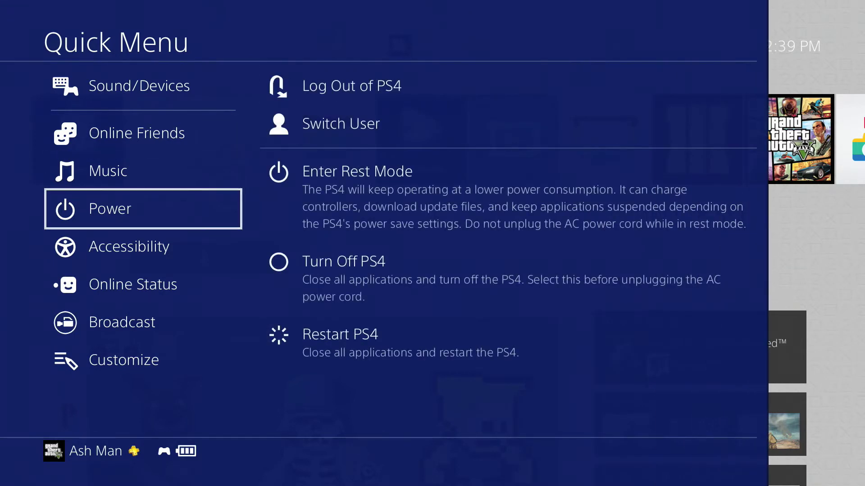
{"action": "key", "text": "Down"}
{"action": "key", "text": "Down"}
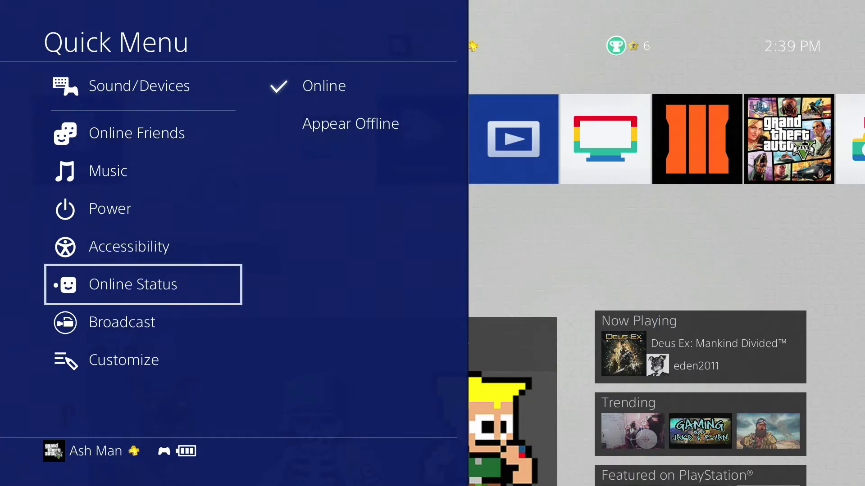
{"action": "key", "text": "Right"}
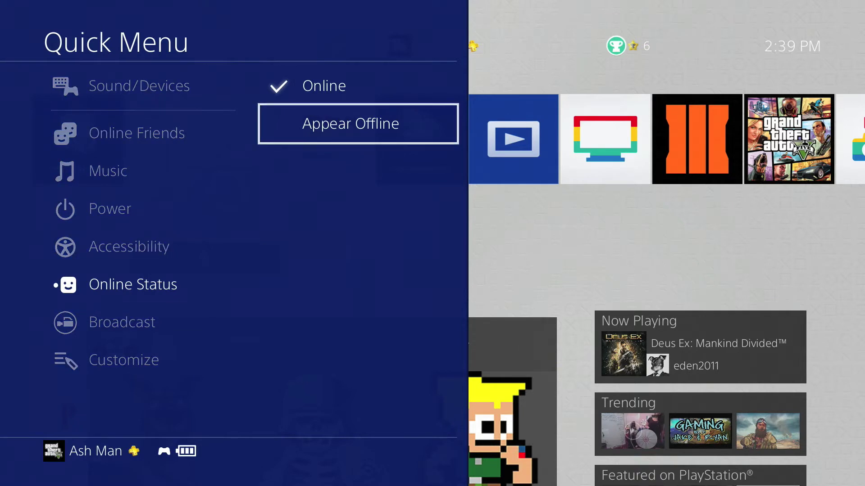
{"action": "key", "text": "Left"}
Move past Broadcast to Customize and open the Menu Items checklist.
{"action": "key", "text": "Down"}
{"action": "key", "text": "Down"}
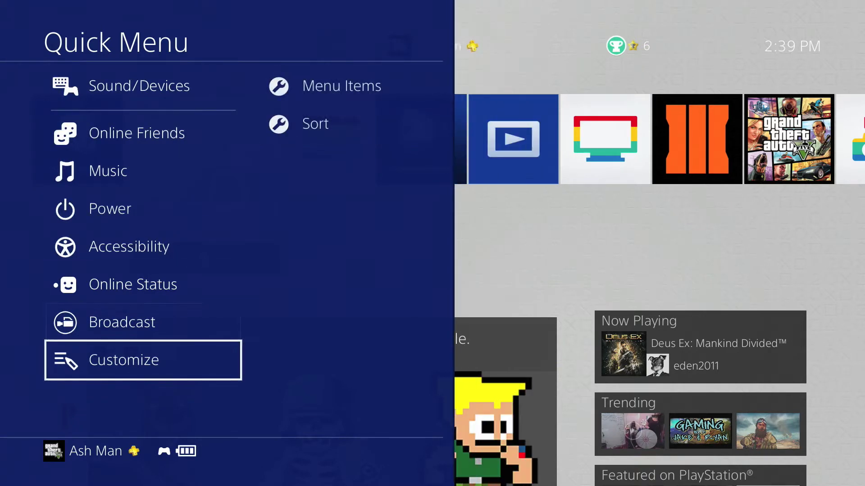
{"action": "key", "text": "Up"}
{"action": "key", "text": "Up"}
{"action": "key", "text": "Up"}
{"action": "key", "text": "Down"}
{"action": "key", "text": "Down"}
{"action": "key", "text": "Down"}
{"action": "key", "text": "Right"}
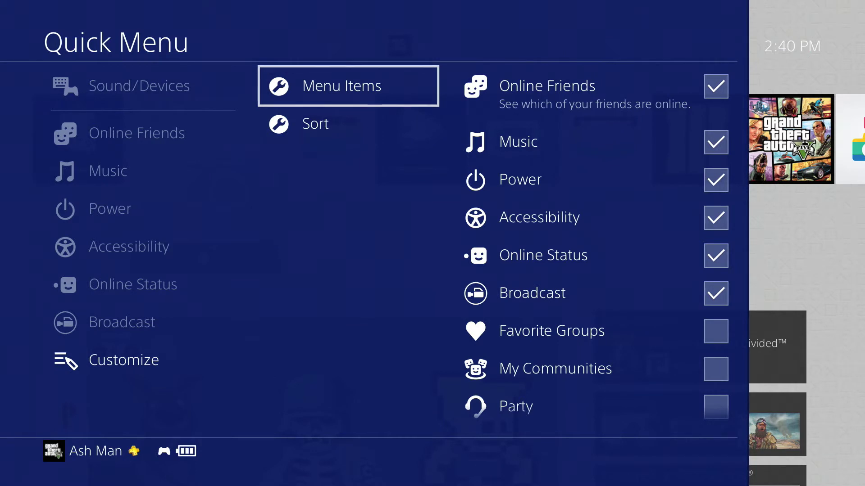
Uncheck Power in the Menu Items checklist, then check it again.
{"action": "key", "text": "Right"}
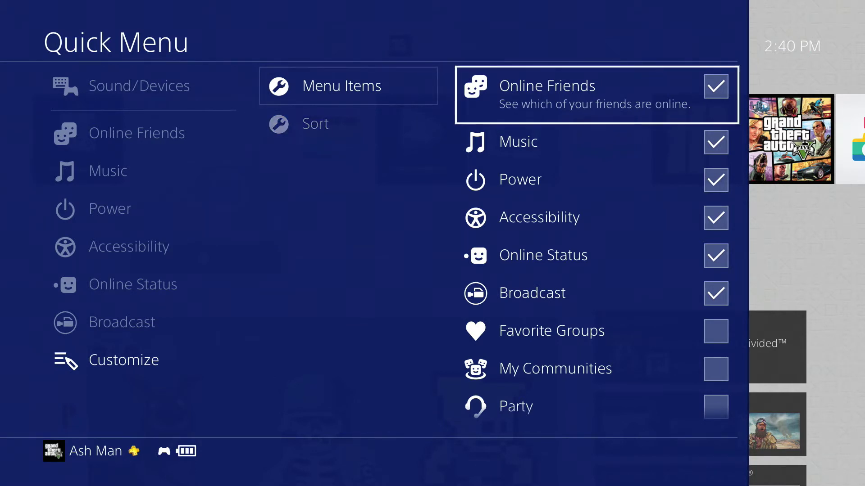
{"action": "key", "text": "Down"}
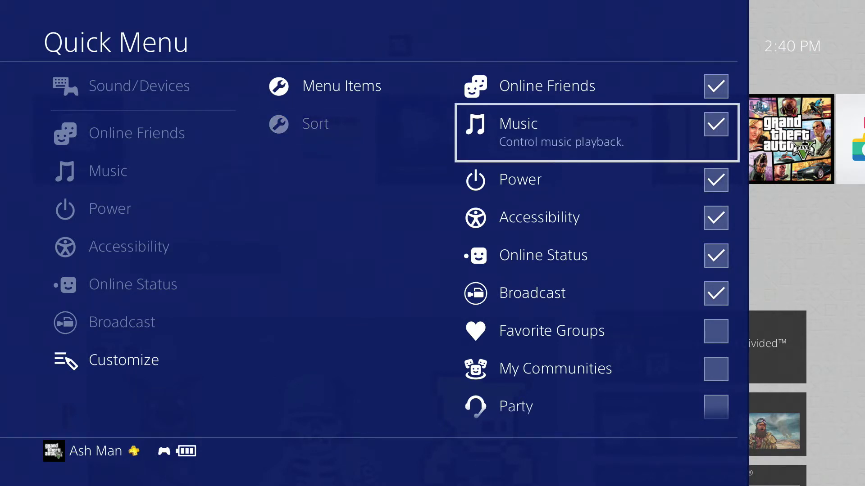
{"action": "key", "text": "Down"}
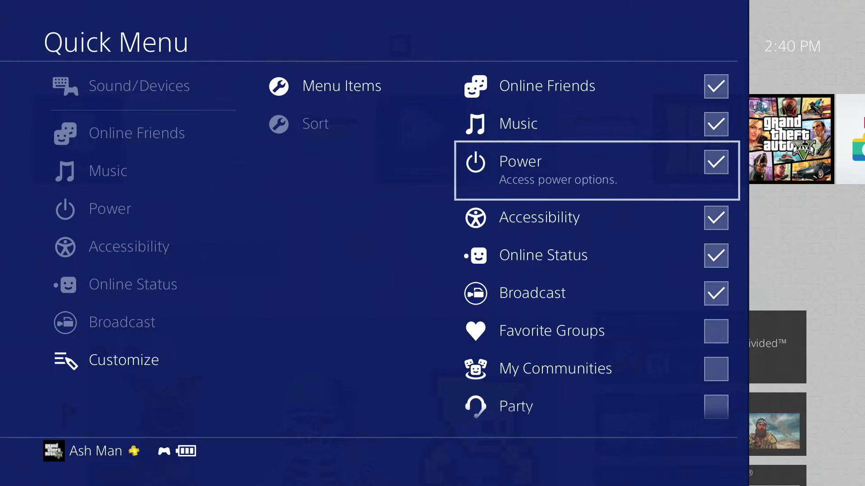
{"action": "key", "text": "Return"}
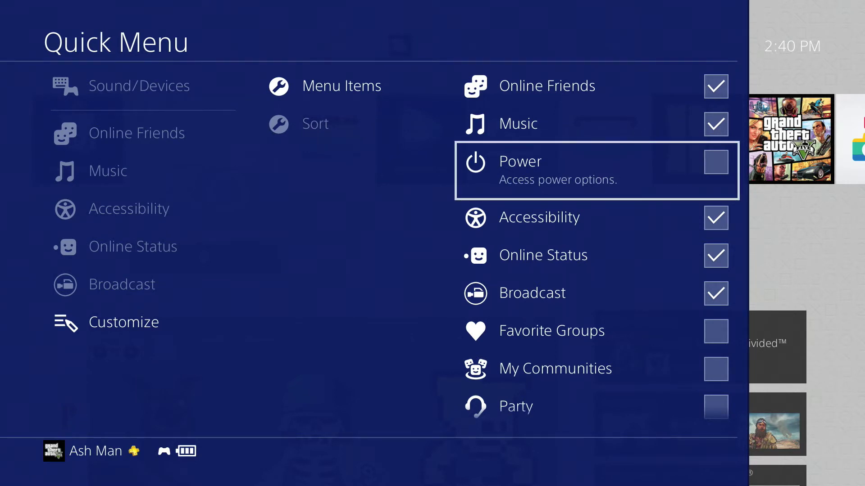
{"action": "key", "text": "Return"}
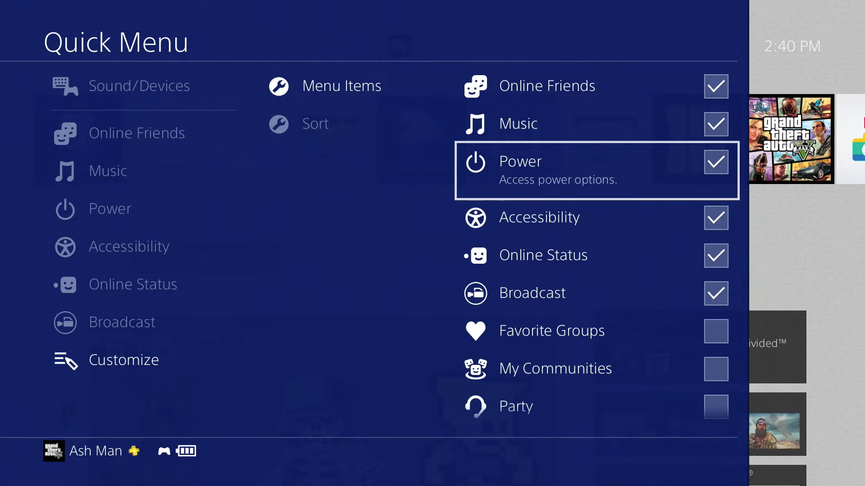
Check My Communities, then move to the Sort order list.
{"action": "key", "text": "Down"}
{"action": "key", "text": "Down"}
{"action": "key", "text": "Down"}
{"action": "key", "text": "Down"}
{"action": "key", "text": "Down"}
{"action": "key", "text": "Down"}
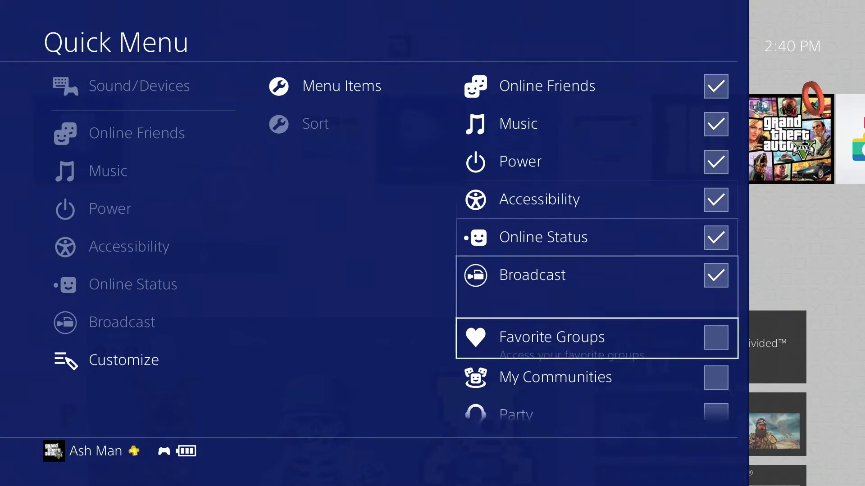
{"action": "key", "text": "Down"}
{"action": "key", "text": "Up"}
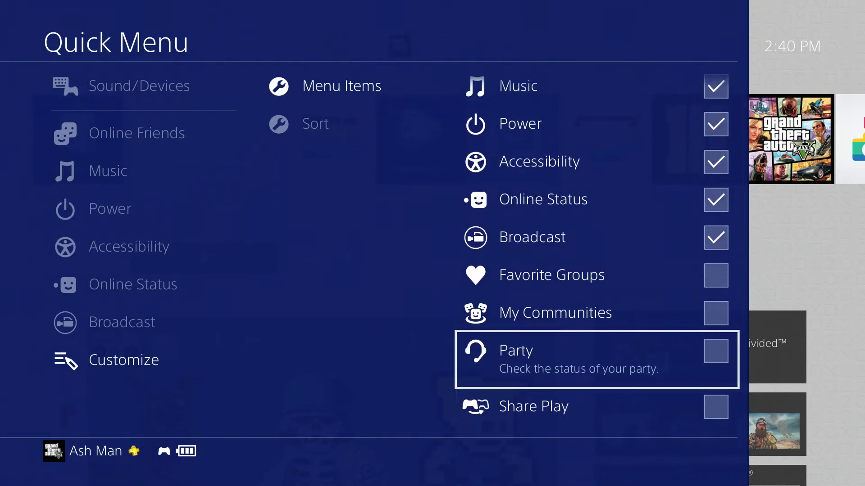
{"action": "key", "text": "Up"}
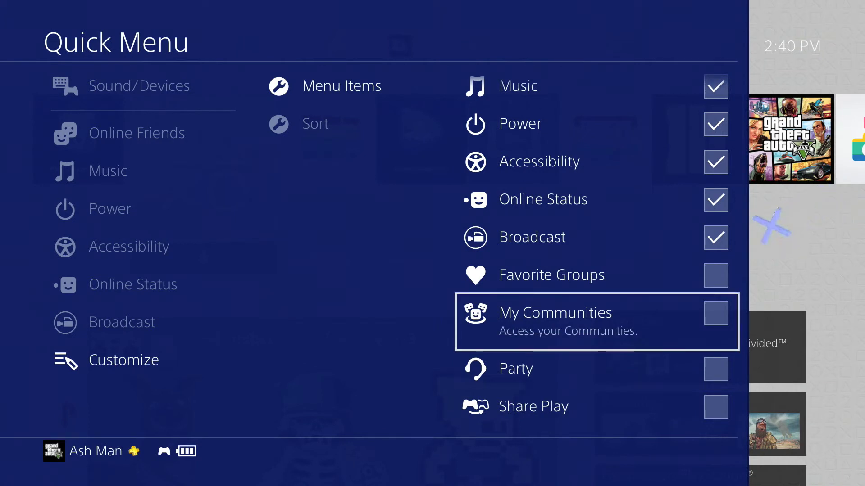
{"action": "key", "text": "Return"}
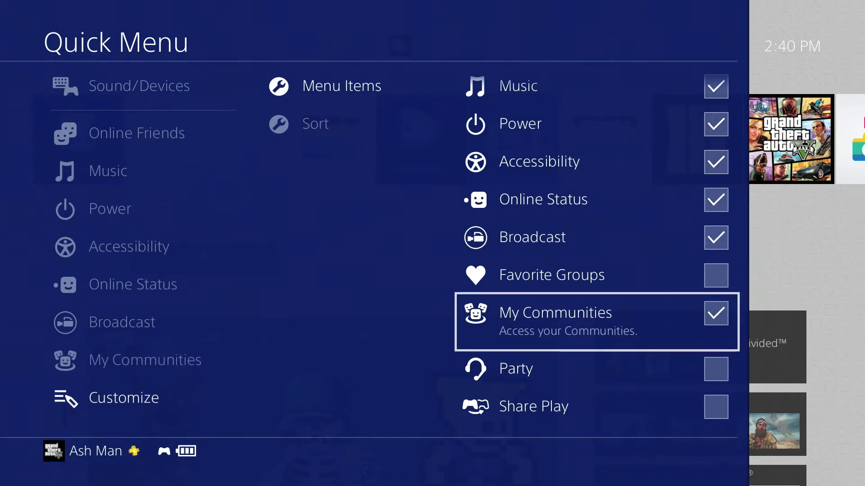
{"action": "key", "text": "Left"}
{"action": "key", "text": "Down"}
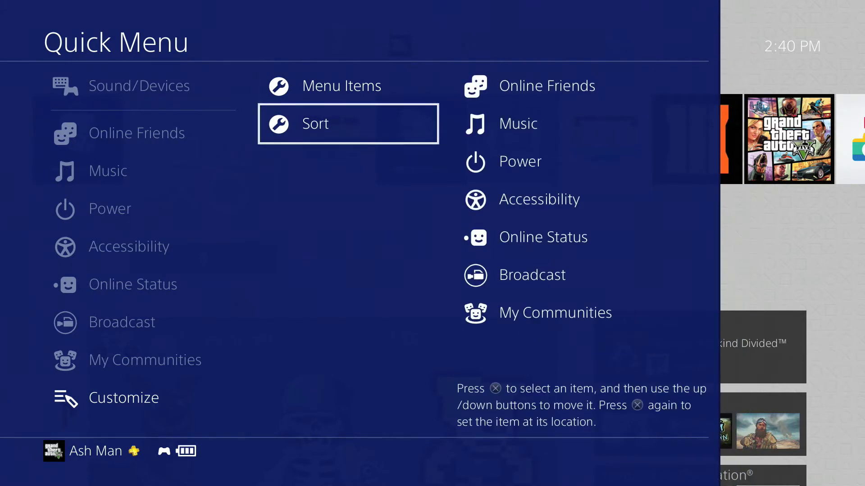
{"action": "key", "text": "Right"}
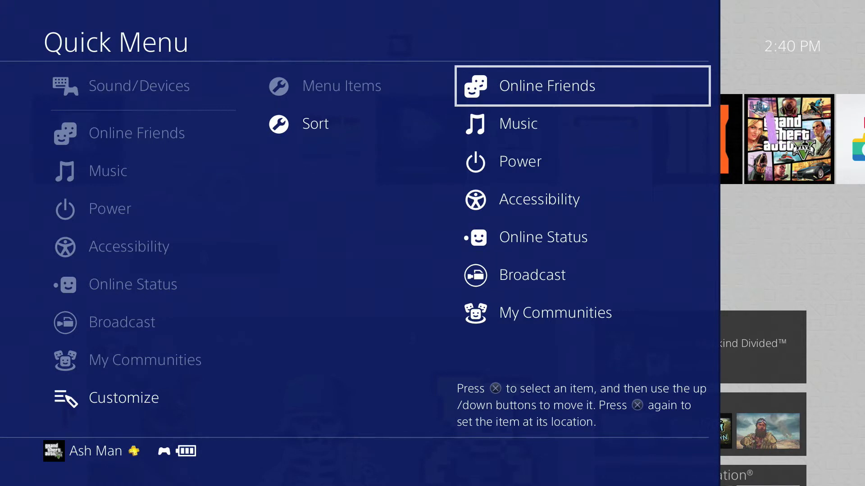
{"action": "key", "text": "Down"}
{"action": "key", "text": "Down"}
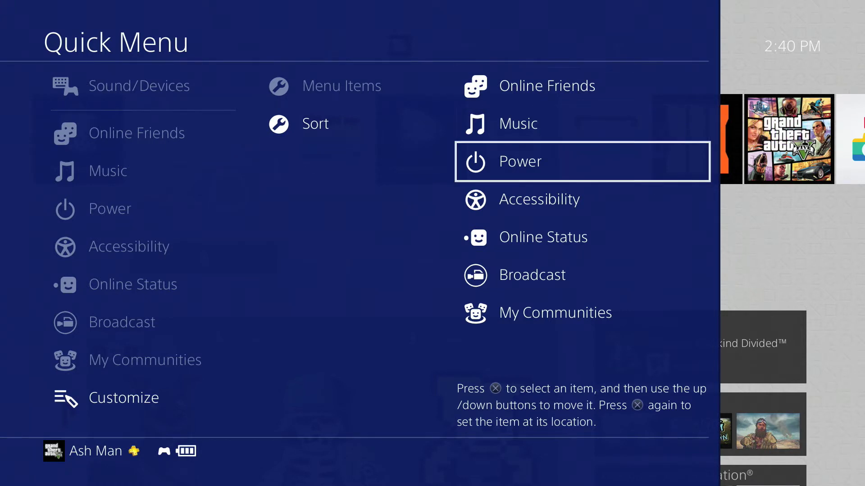
{"action": "key", "text": "Down"}
{"action": "key", "text": "Down"}
{"action": "key", "text": "Down"}
{"action": "key", "text": "Down"}
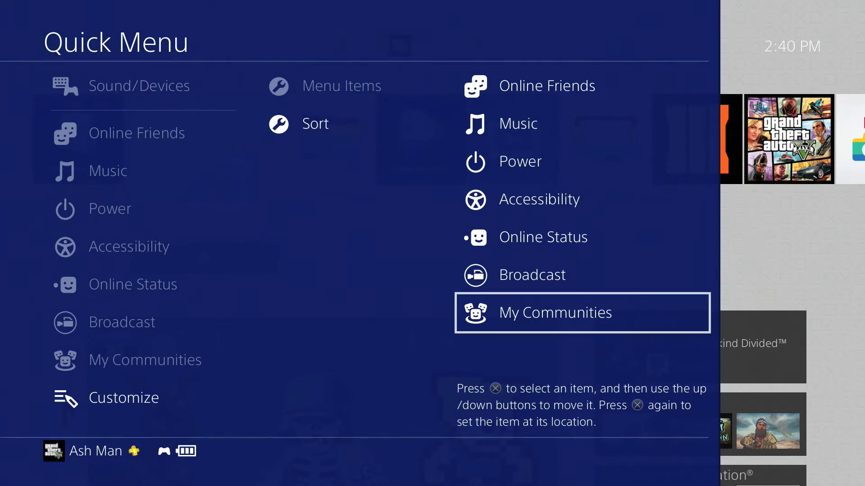
{"action": "key", "text": "Return"}
{"action": "key", "text": "Up"}
{"action": "key", "text": "Up"}
{"action": "key", "text": "Up"}
{"action": "key", "text": "Up"}
{"action": "key", "text": "Up"}
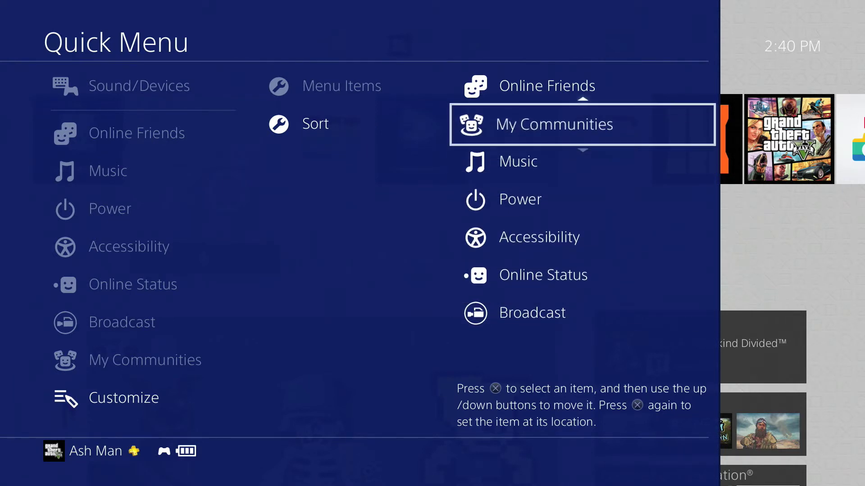
{"action": "key", "text": "Up"}
{"action": "key", "text": "Return"}
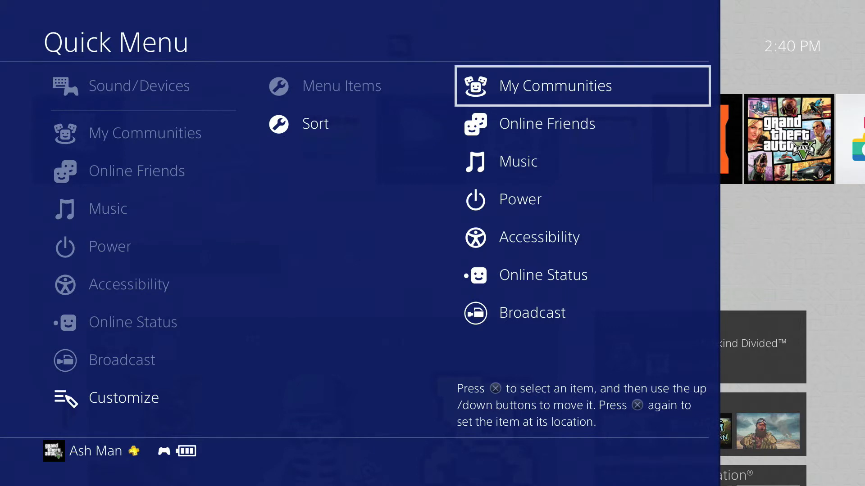
{"action": "key", "text": "Return"}
{"action": "key", "text": "Down"}
{"action": "key", "text": "Down"}
{"action": "key", "text": "Down"}
{"action": "key", "text": "Down"}
{"action": "key", "text": "Down"}
{"action": "key", "text": "Down"}
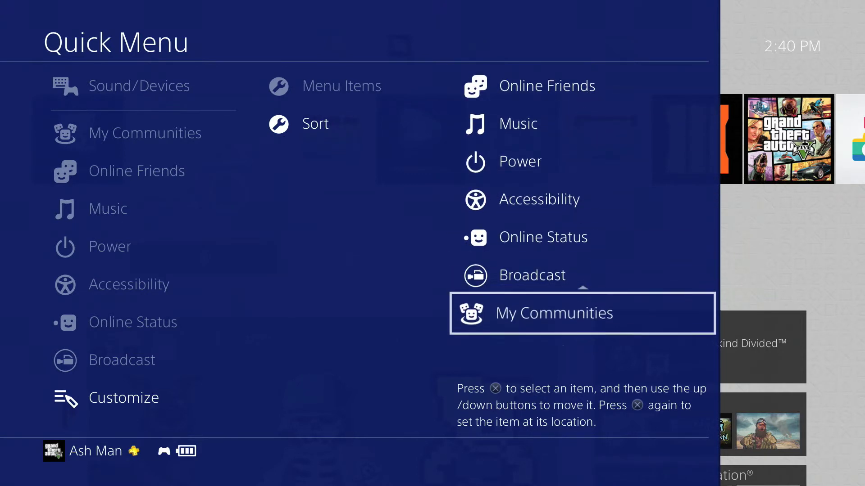
{"action": "key", "text": "Down"}
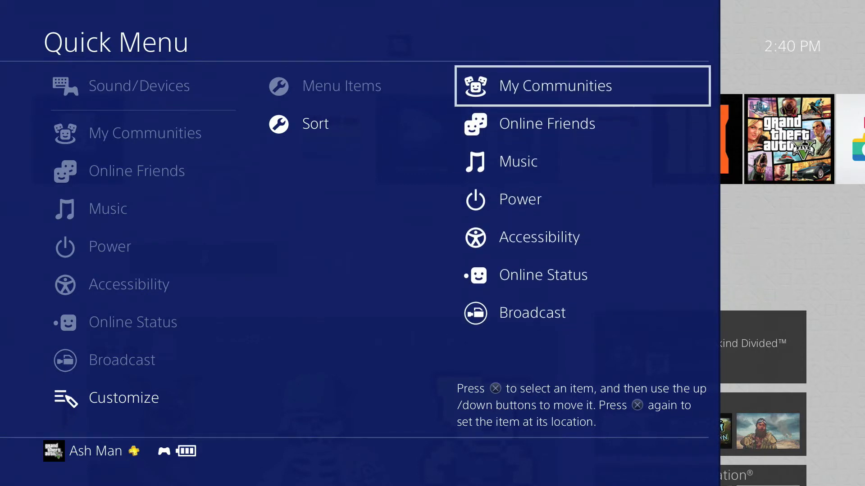
{"action": "key", "text": "Down"}
{"action": "key", "text": "Down"}
{"action": "key", "text": "Down"}
{"action": "key", "text": "Down"}
{"action": "key", "text": "Down"}
{"action": "key", "text": "Down"}
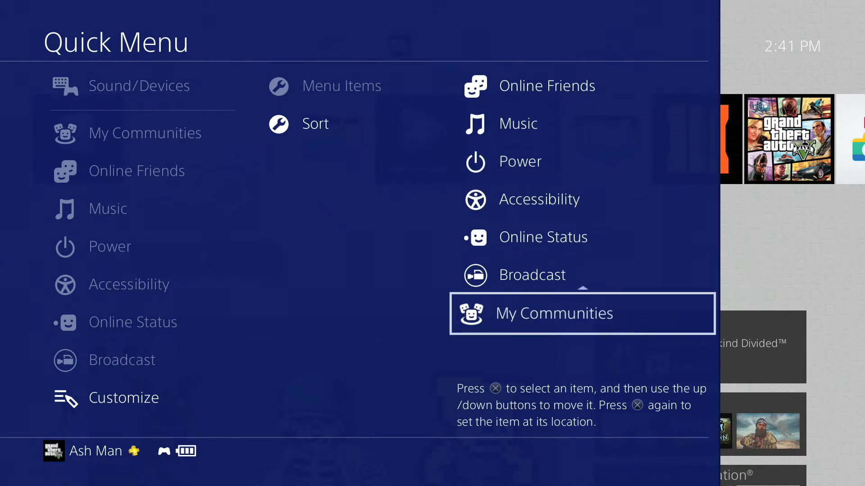
{"action": "key", "text": "Return"}
{"action": "key", "text": "Left"}
{"action": "key", "text": "Up"}
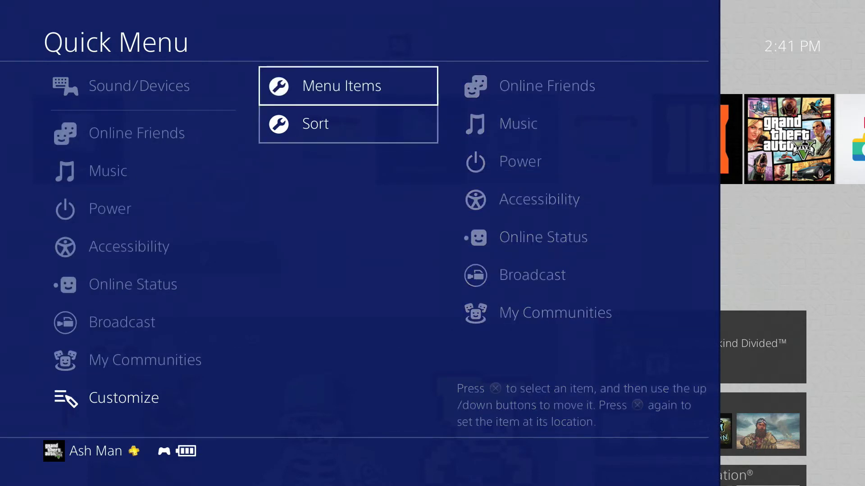
Back out to Sound/Devices, close the Quick Menu with the PS button, and move down into What's New.
{"action": "key", "text": "Left"}
{"action": "key", "text": "Left"}
{"action": "key", "text": "Up"}
{"action": "key", "text": "Up"}
{"action": "key", "text": "Up"}
{"action": "key", "text": "Up"}
{"action": "key", "text": "Up"}
{"action": "key", "text": "Up"}
{"action": "key", "text": "Up"}
{"action": "key", "text": "Up"}
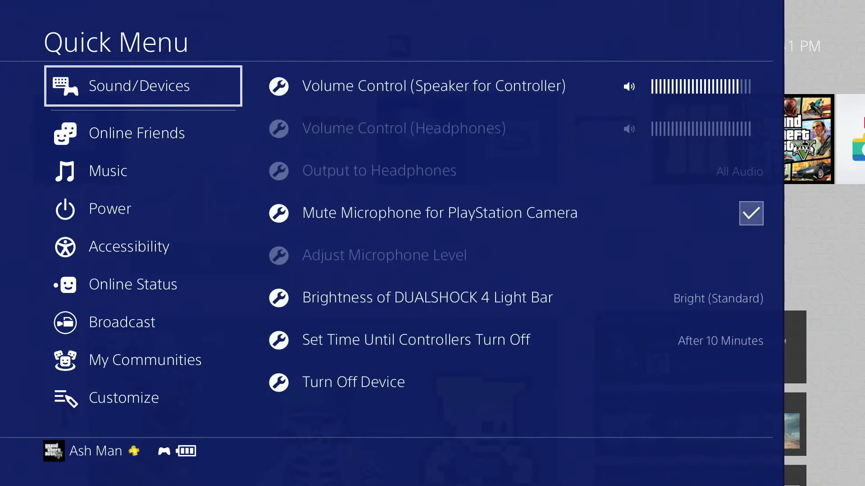
{"action": "key", "text": "Down"}
{"action": "key", "text": "Escape"}
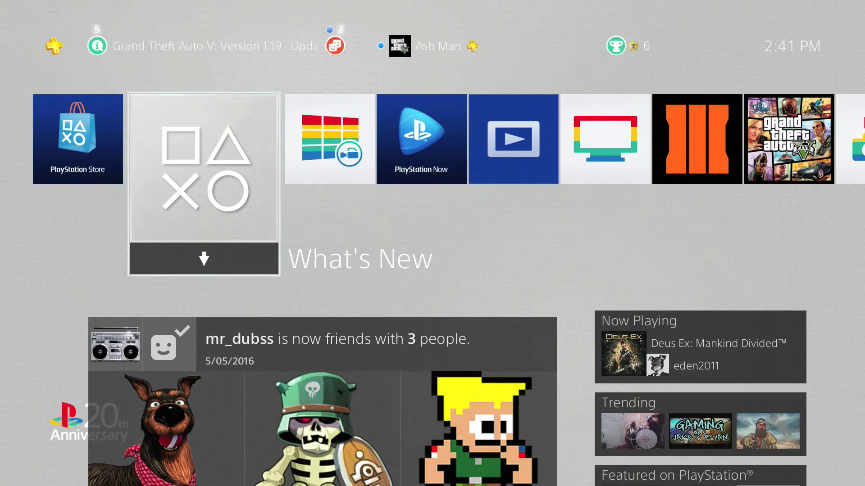
{"action": "key", "text": "Down"}
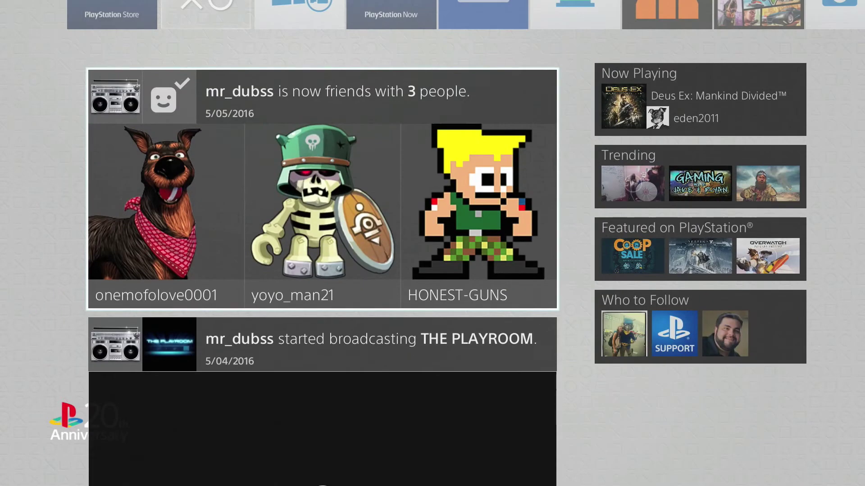
{"action": "key", "text": "Up"}
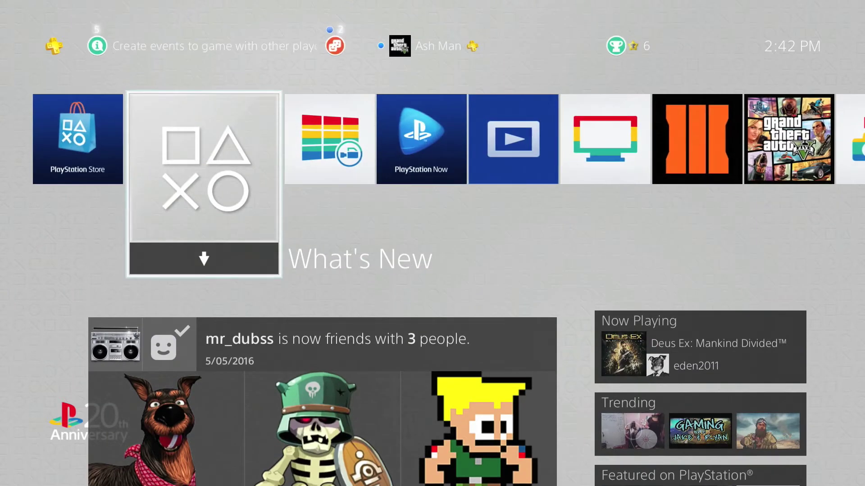
{"action": "key", "text": "Down"}
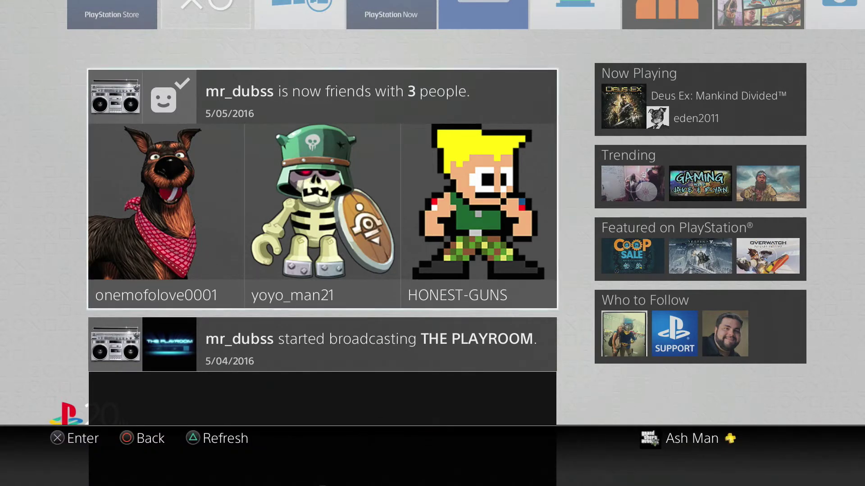
{"action": "key", "text": "Down"}
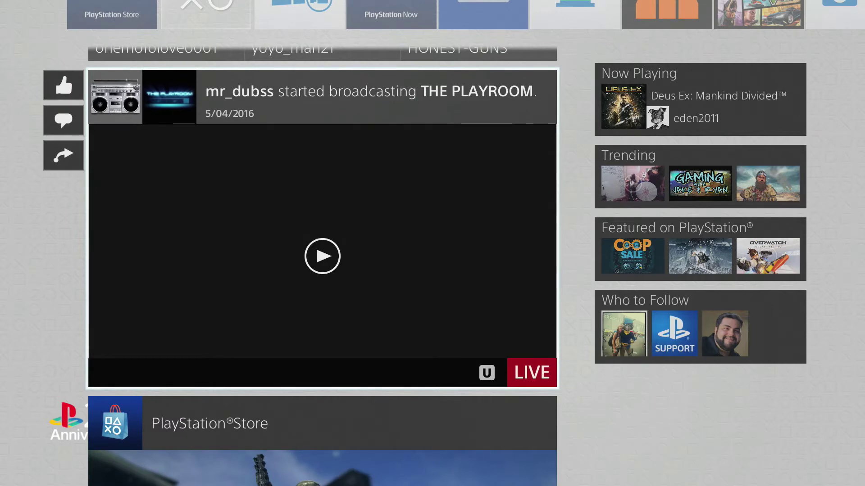
{"action": "key", "text": "Down"}
{"action": "key", "text": "Up"}
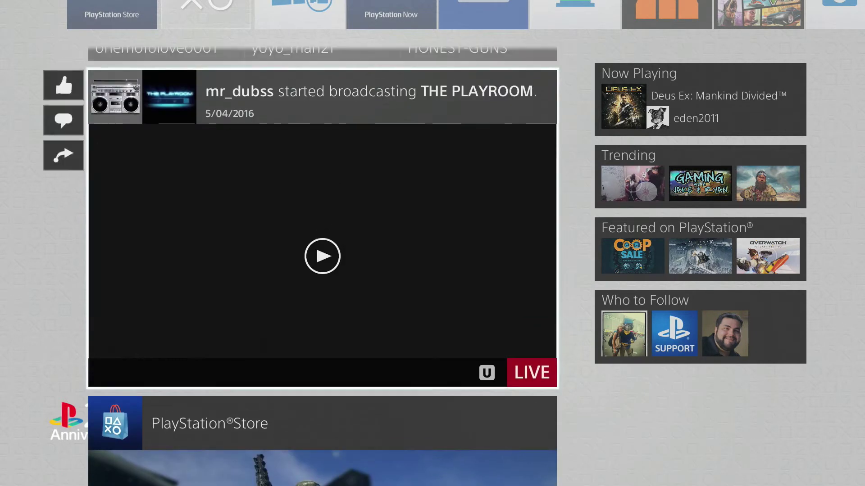
{"action": "key", "text": "Up"}
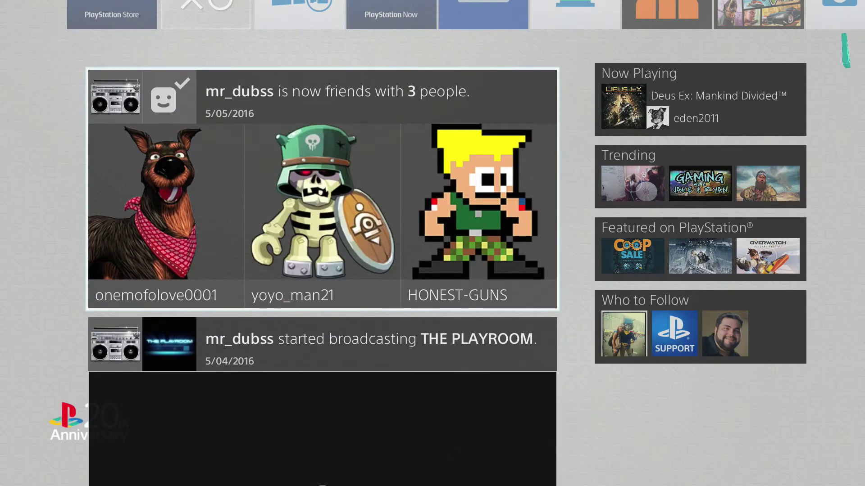
{"action": "key", "text": "Right"}
{"action": "key", "text": "Escape"}
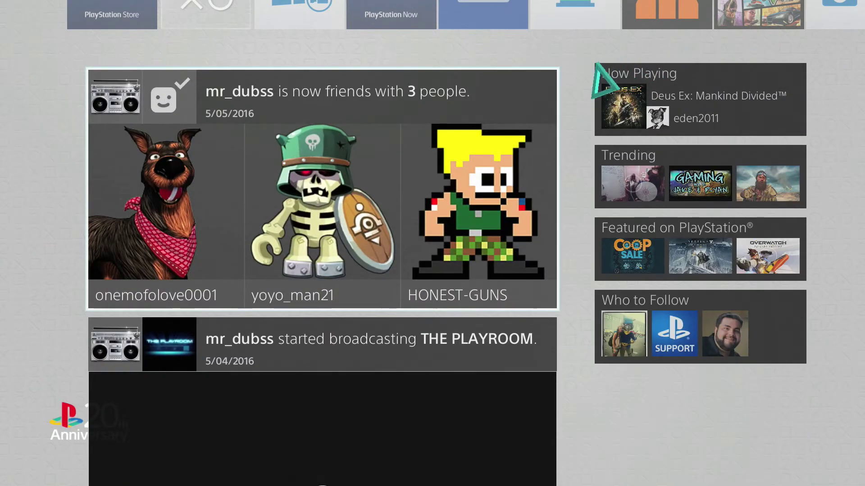
{"action": "key", "text": "Down"}
{"action": "key", "text": "Up"}
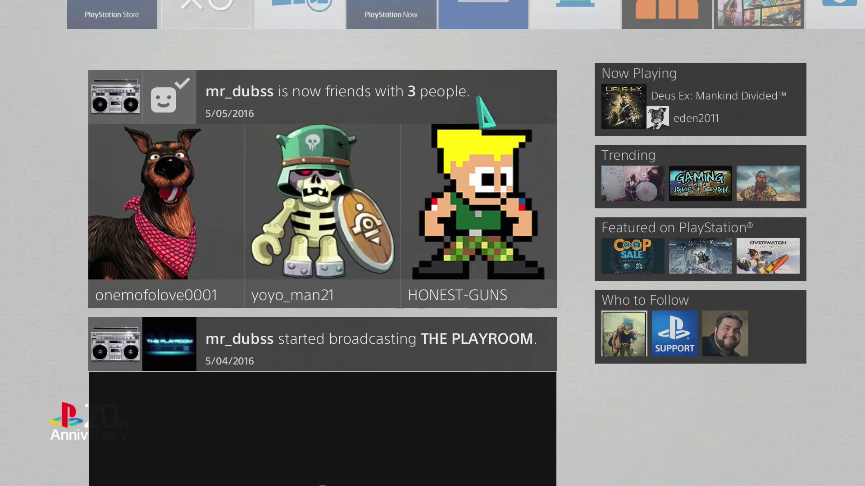
{"action": "key", "text": "Right"}
{"action": "key", "text": "Return"}
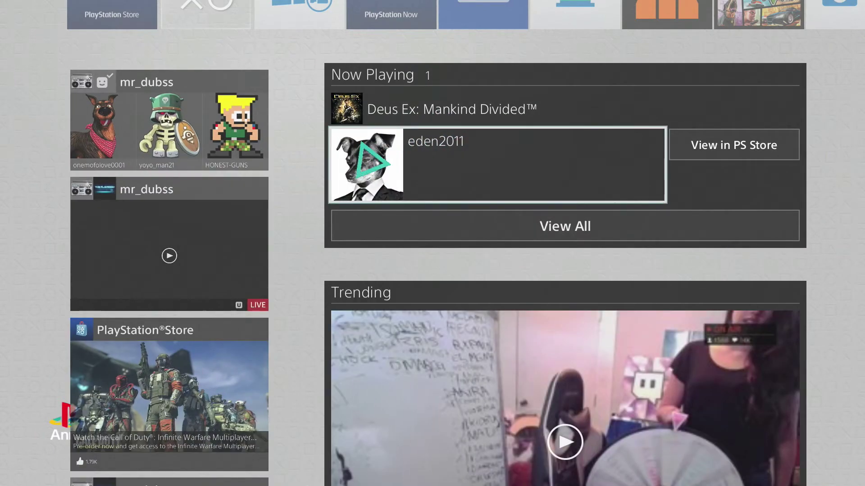
Browse the expanded Now Playing and Trending panels, close them, and move up past the PLAYROOM broadcast post.
{"action": "key", "text": "Down"}
{"action": "key", "text": "Down"}
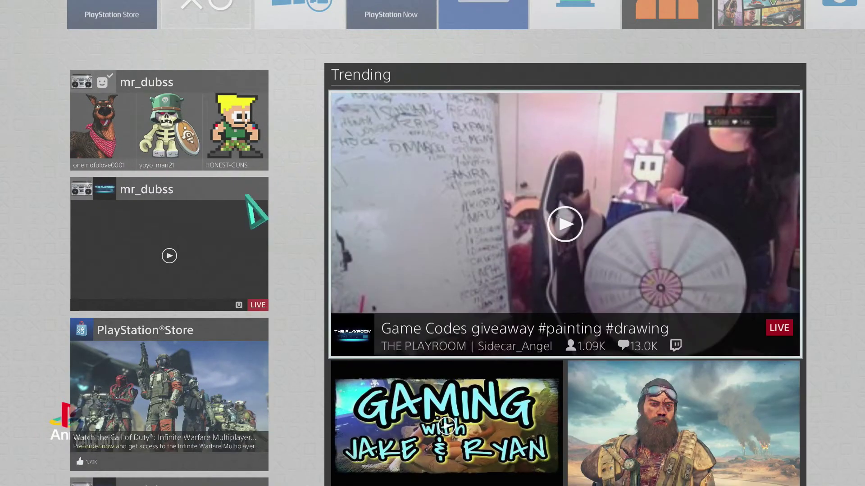
{"action": "key", "text": "Down"}
{"action": "key", "text": "Down"}
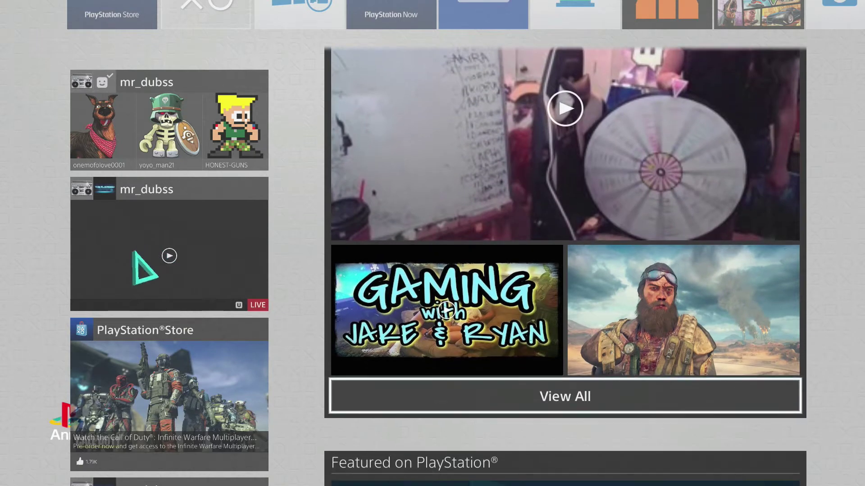
{"action": "key", "text": "Up"}
{"action": "key", "text": "Up"}
{"action": "key", "text": "Up"}
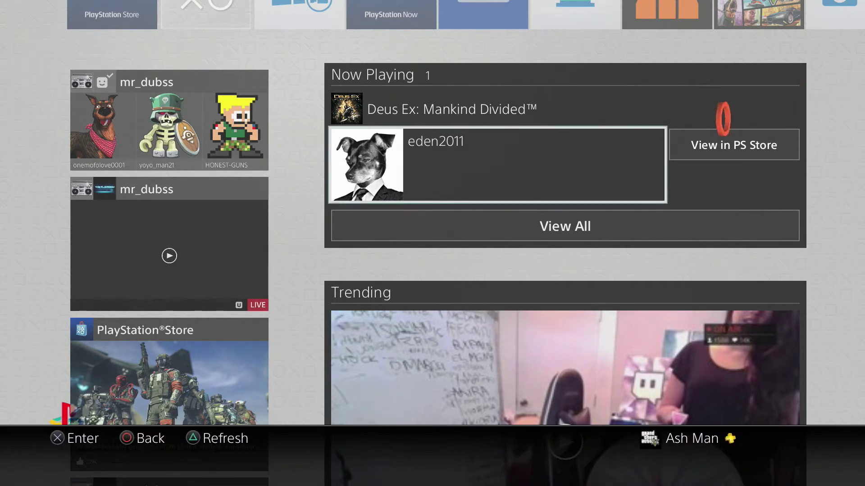
{"action": "key", "text": "Escape"}
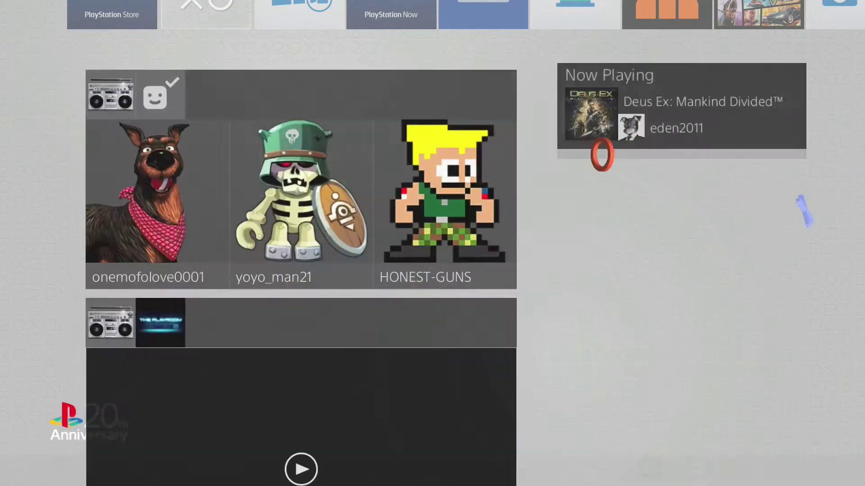
{"action": "key", "text": "Down"}
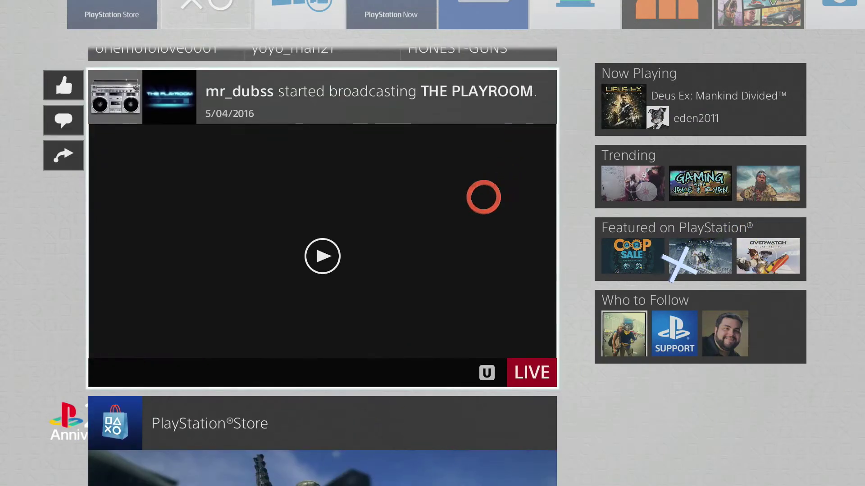
{"action": "key", "text": "Up"}
{"action": "key", "text": "Up"}
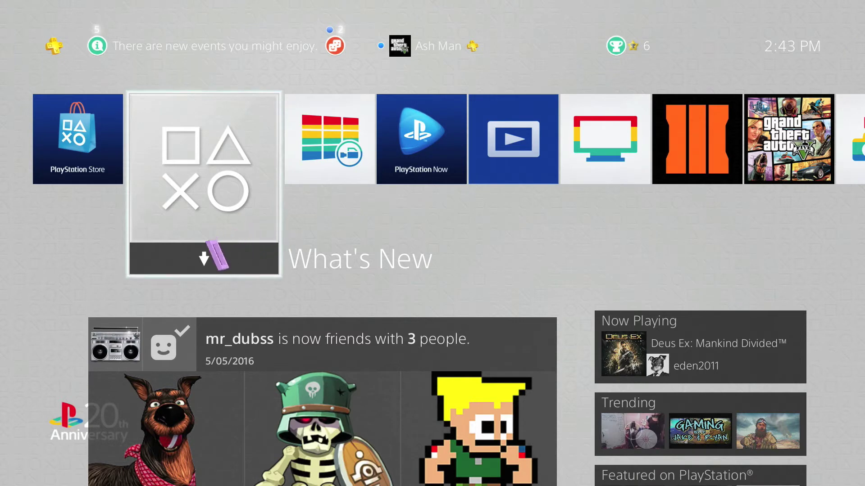
{"action": "key", "text": "Print"}
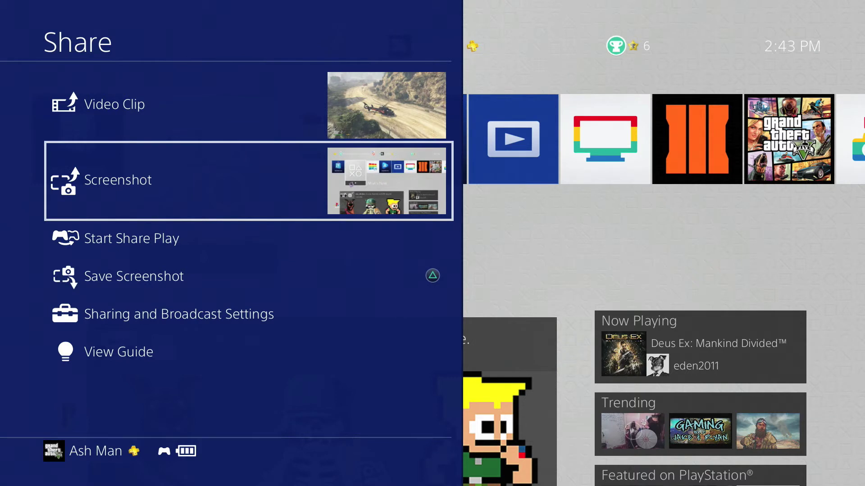
{"action": "key", "text": "Up"}
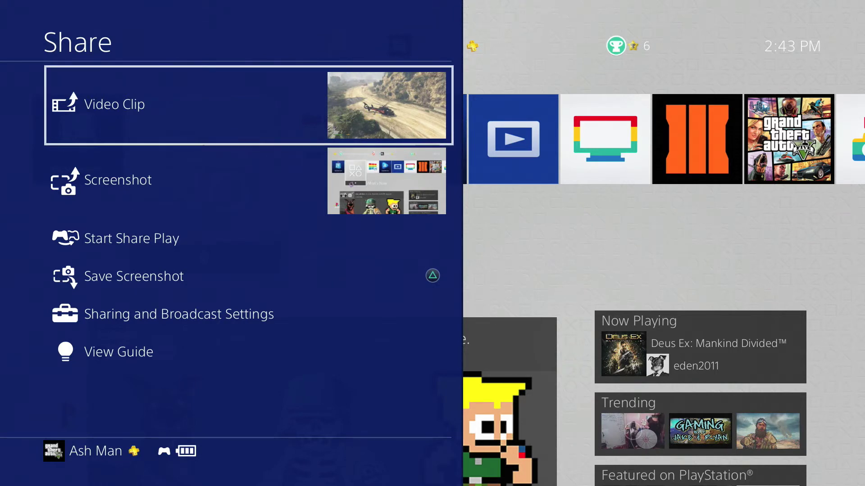
{"action": "key", "text": "Down"}
{"action": "key", "text": "Down"}
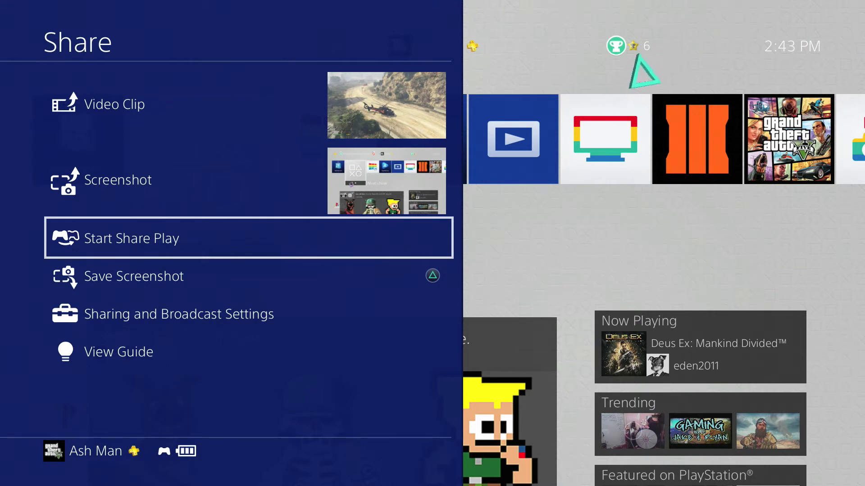
{"action": "key", "text": "Down"}
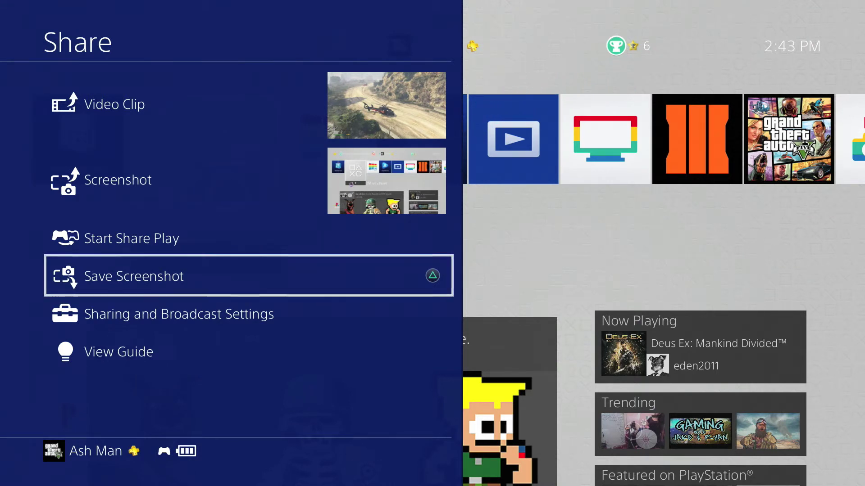
{"action": "key", "text": "Down"}
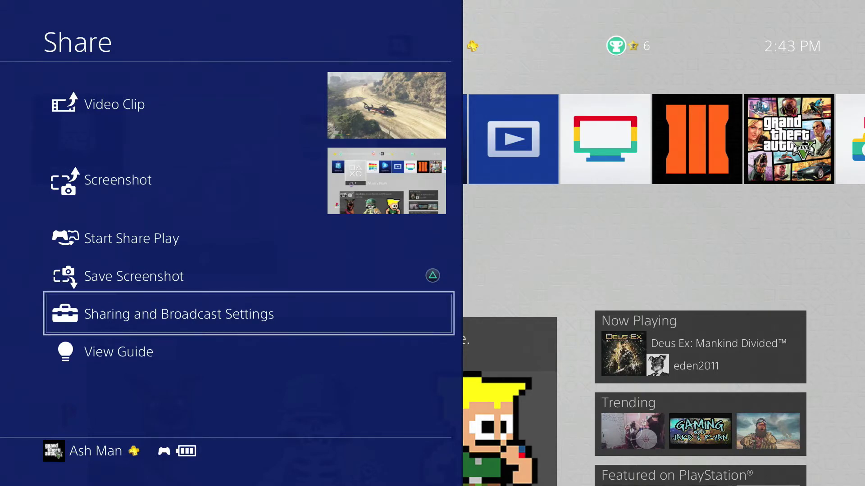
{"action": "key", "text": "Up"}
{"action": "key", "text": "Up"}
{"action": "key", "text": "Up"}
{"action": "key", "text": "Up"}
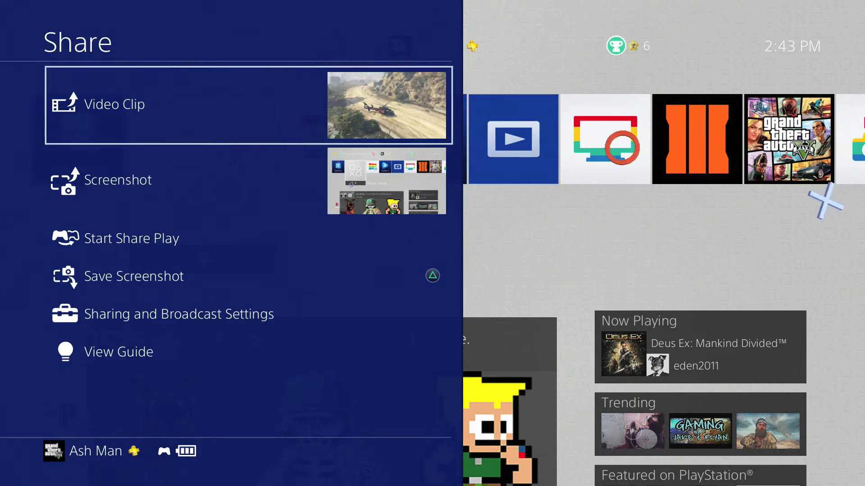
{"action": "key", "text": "Escape"}
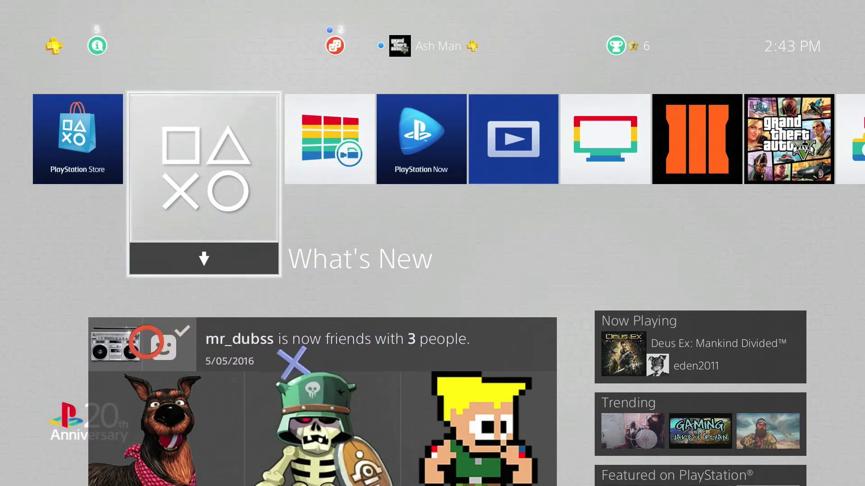
{"action": "key", "text": "Right"}
{"action": "key", "text": "Right"}
{"action": "key", "text": "Right"}
{"action": "key", "text": "Right"}
{"action": "key", "text": "Right"}
{"action": "key", "text": "Right"}
{"action": "key", "text": "Right"}
{"action": "key", "text": "Right"}
{"action": "key", "text": "Right"}
{"action": "key", "text": "Right"}
{"action": "key", "text": "Right"}
{"action": "key", "text": "Right"}
{"action": "key", "text": "Right"}
{"action": "key", "text": "Right"}
{"action": "key", "text": "Right"}
{"action": "key", "text": "Right"}
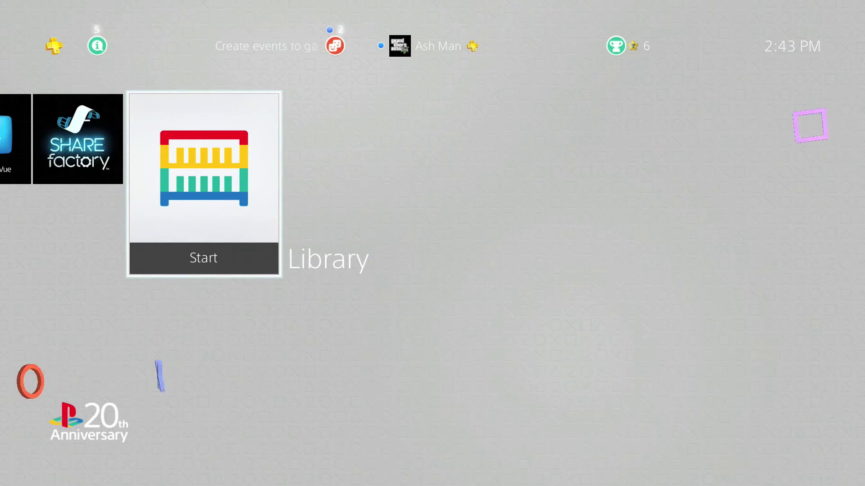
{"action": "key", "text": "Return"}
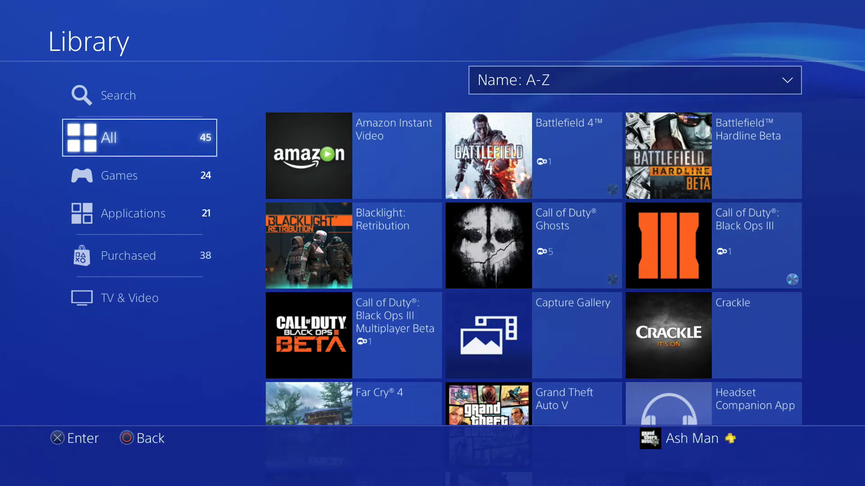
{"action": "key", "text": "Down"}
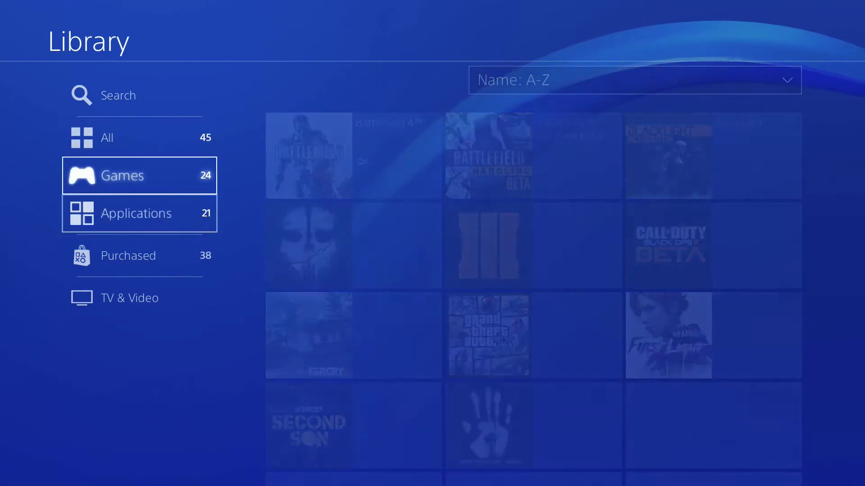
{"action": "key", "text": "Up"}
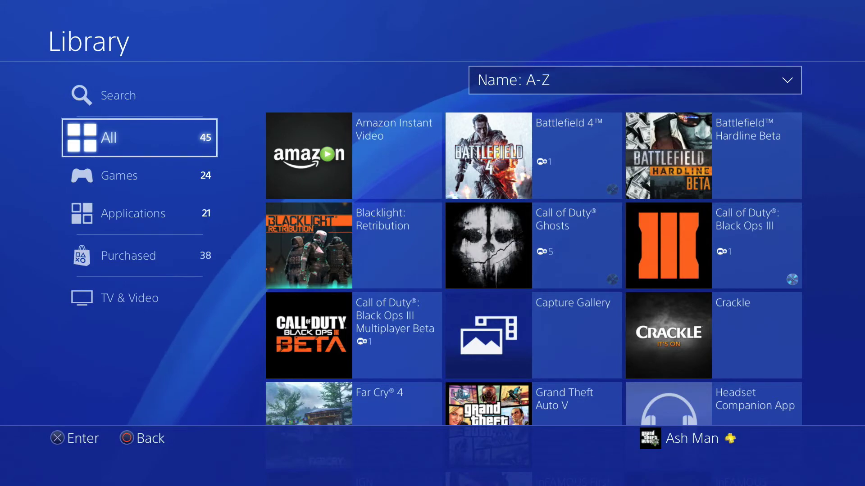
{"action": "key", "text": "Down"}
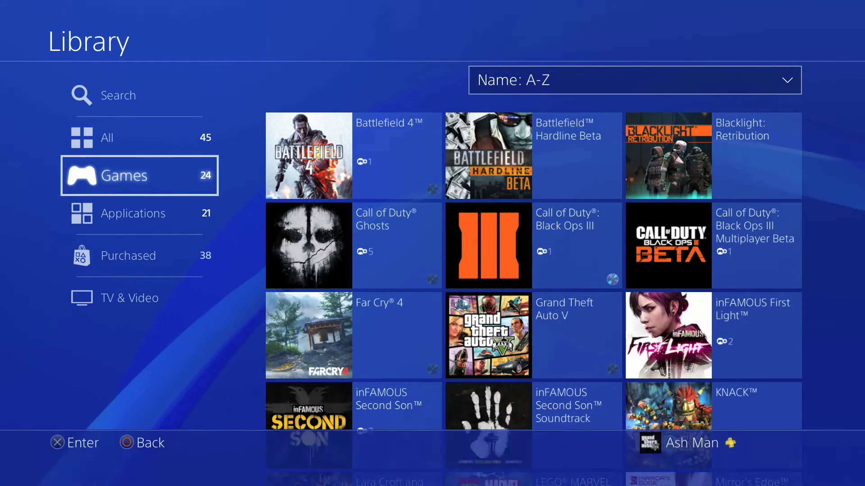
{"action": "key", "text": "Up"}
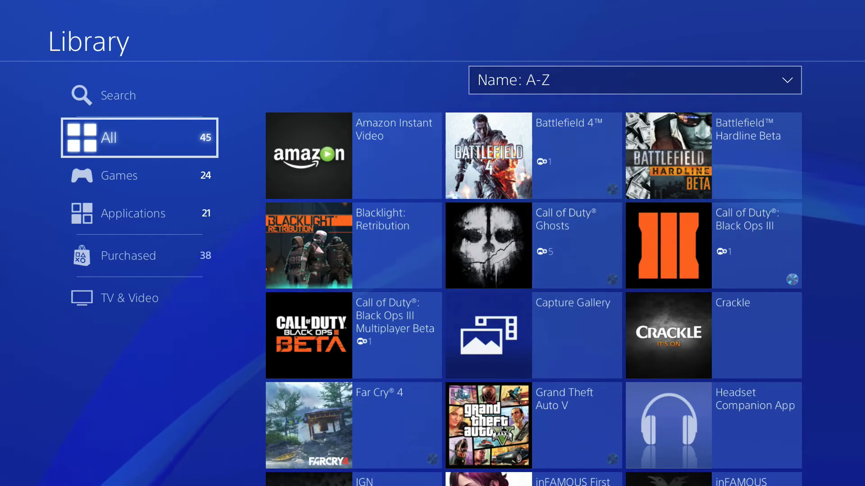
{"action": "key", "text": "Escape"}
{"action": "key", "text": "Left"}
{"action": "key", "text": "Left"}
{"action": "key", "text": "Left"}
{"action": "key", "text": "Left"}
{"action": "key", "text": "Left"}
{"action": "key", "text": "Left"}
{"action": "key", "text": "Left"}
{"action": "key", "text": "Left"}
{"action": "key", "text": "Left"}
{"action": "key", "text": "Left"}
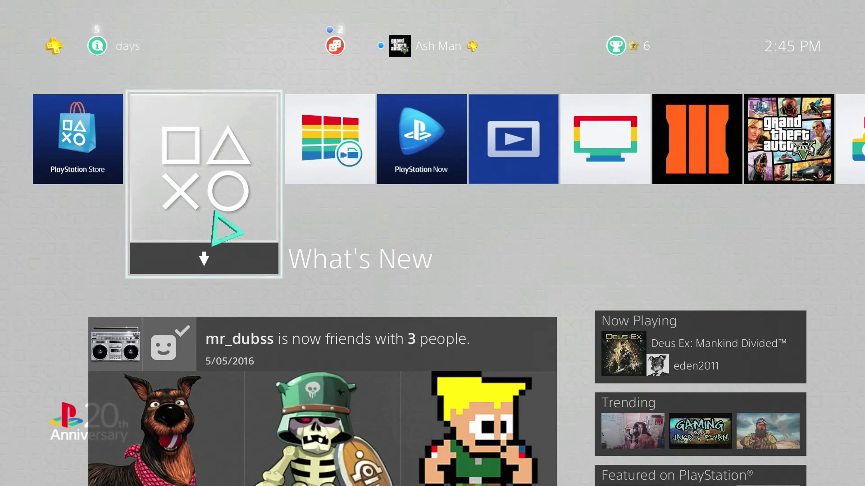
{"action": "key", "text": "Up"}
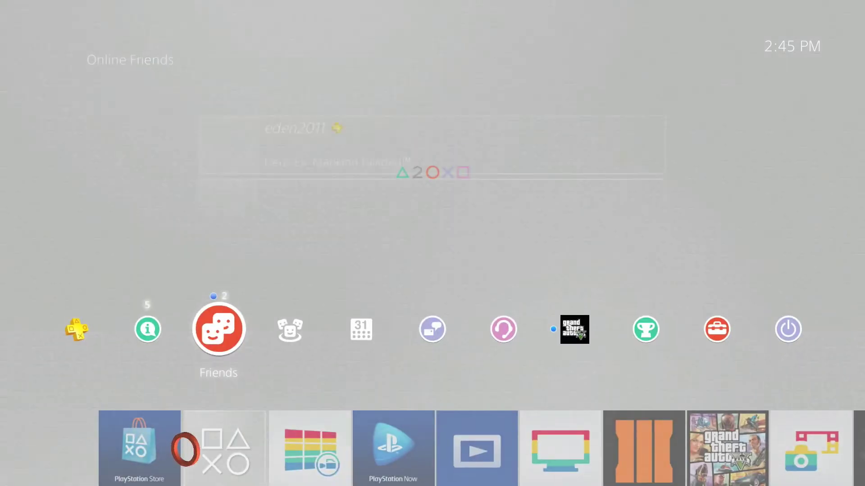
{"action": "key", "text": "Return"}
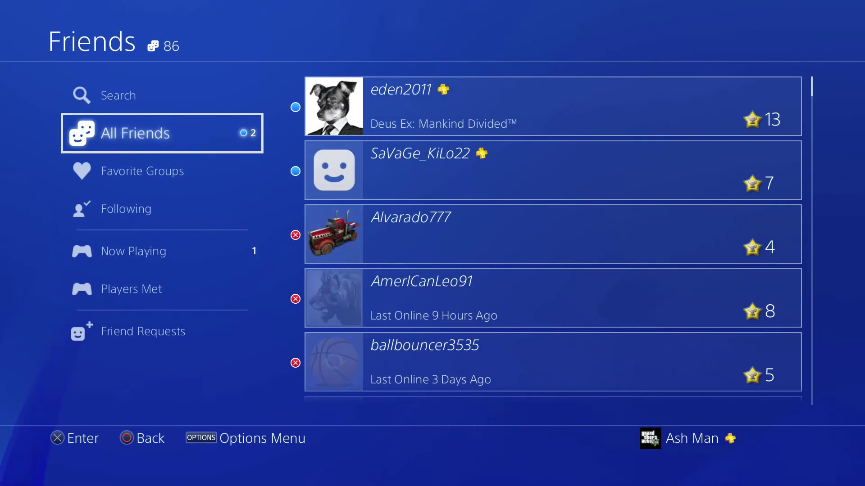
{"action": "key", "text": "Right"}
{"action": "key", "text": "Return"}
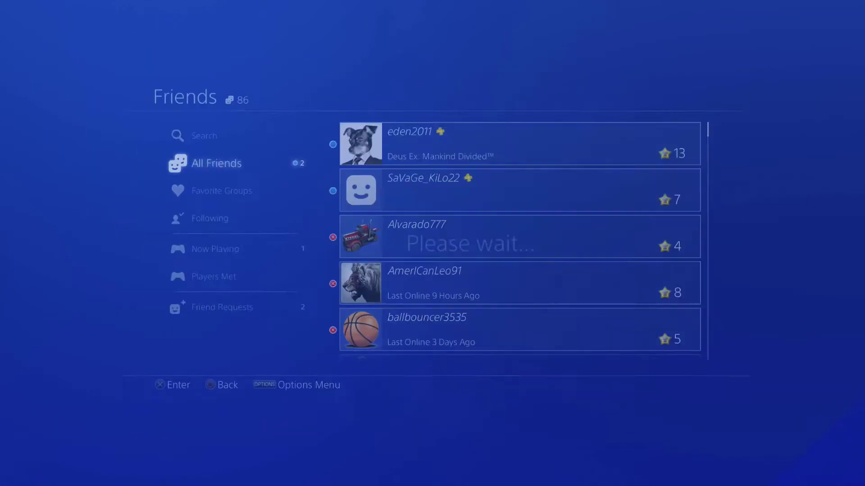